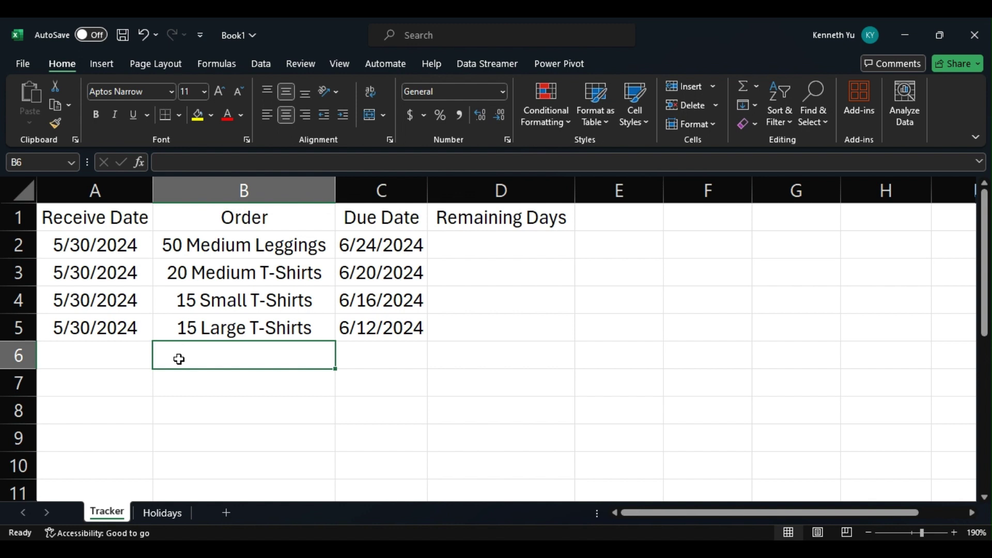
Step: Start a NETWORKDAYS formula in D2 of the Remaining Days column with TODAY() as its start date
{"action": "left_click", "coordinate": [547, 251]}
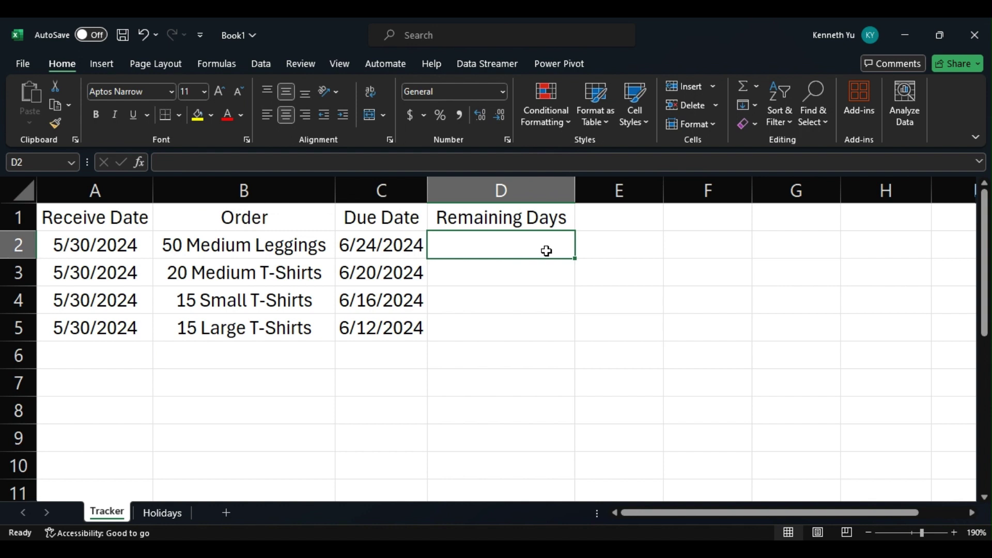
{"action": "left_click", "coordinate": [548, 338]}
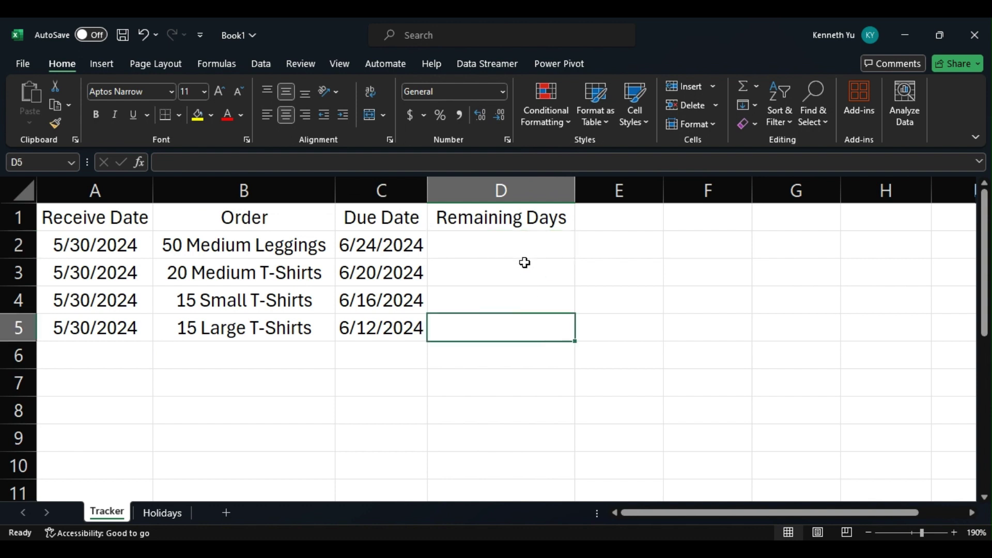
{"action": "left_click", "coordinate": [517, 249]}
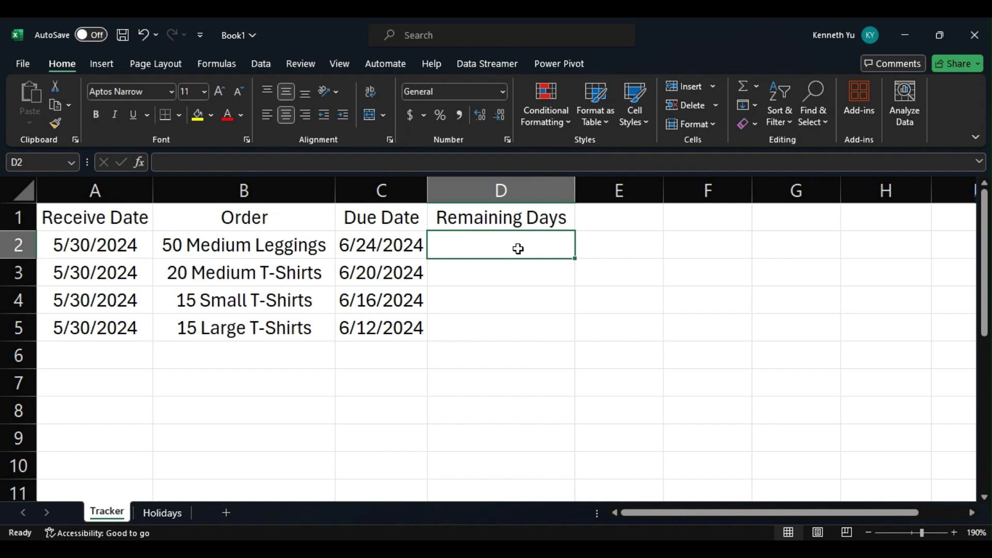
{"action": "type", "text": "="}
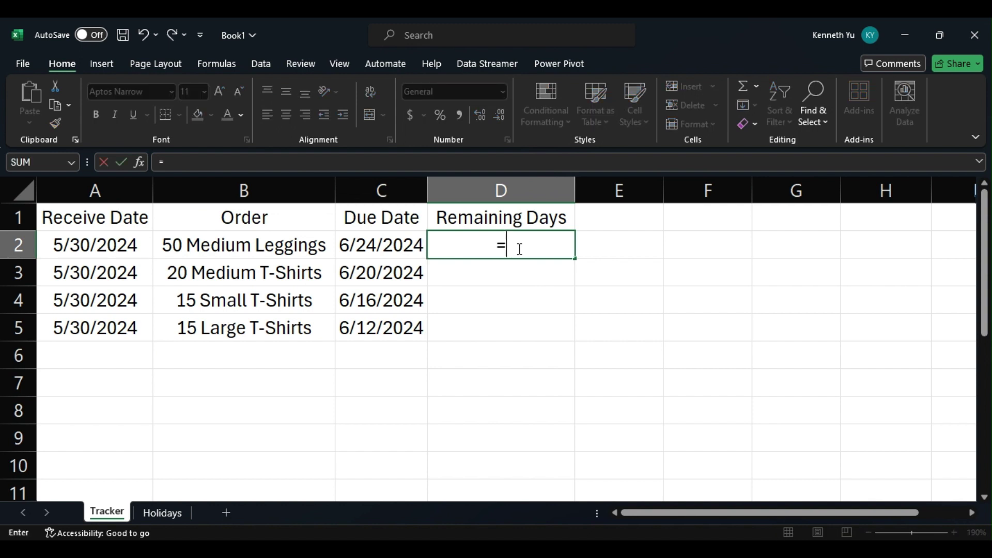
{"action": "type", "text": "networkday"}
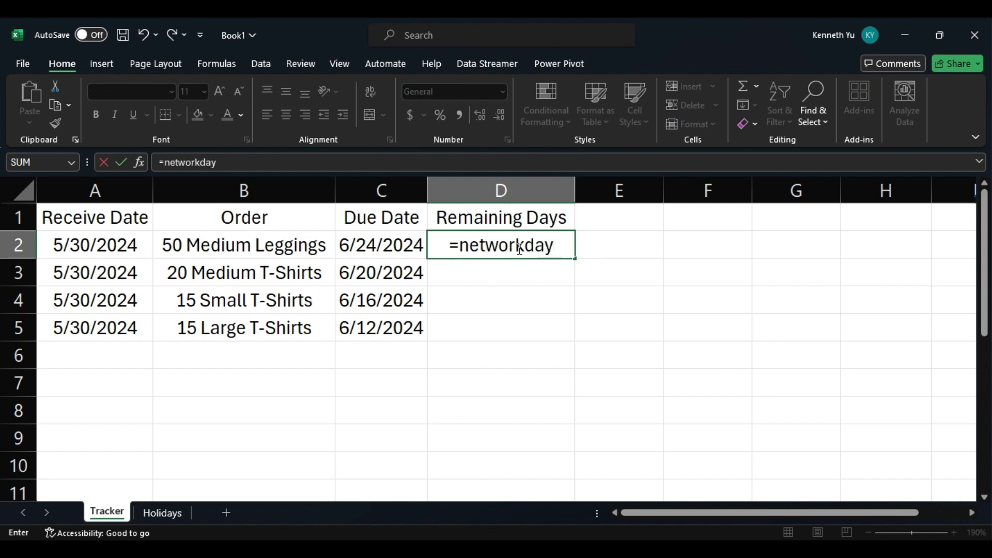
{"action": "type", "text": "s("}
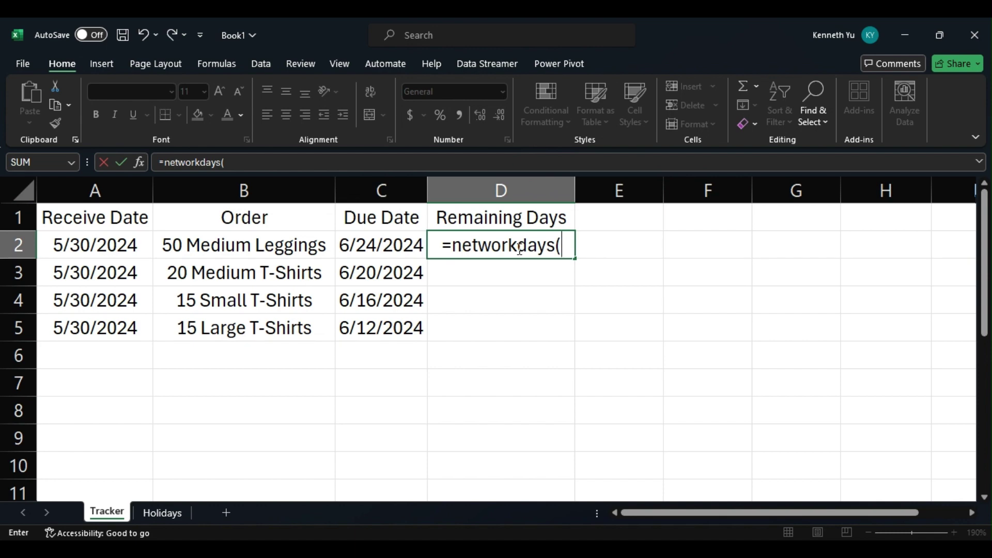
{"action": "type", "text": "today("}
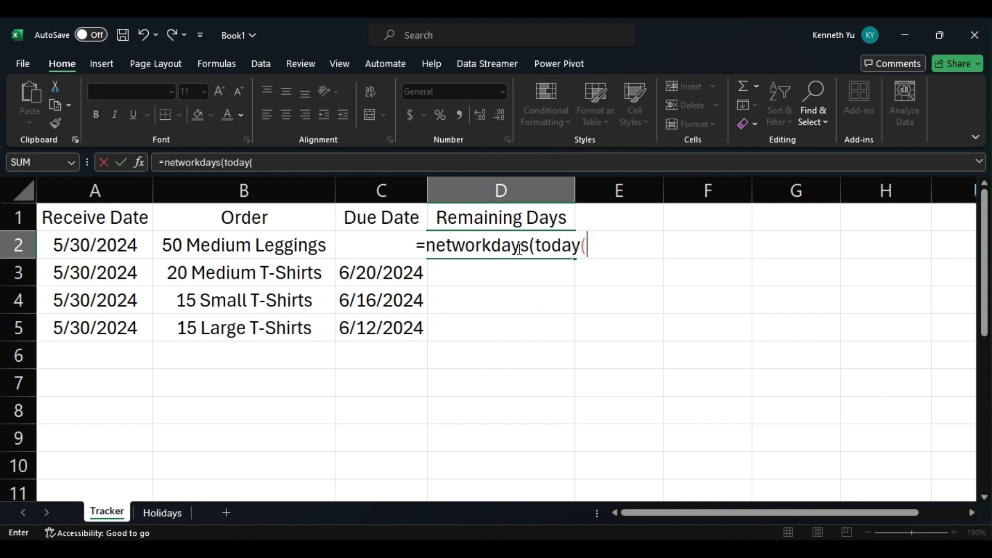
{"action": "type", "text": ")"}
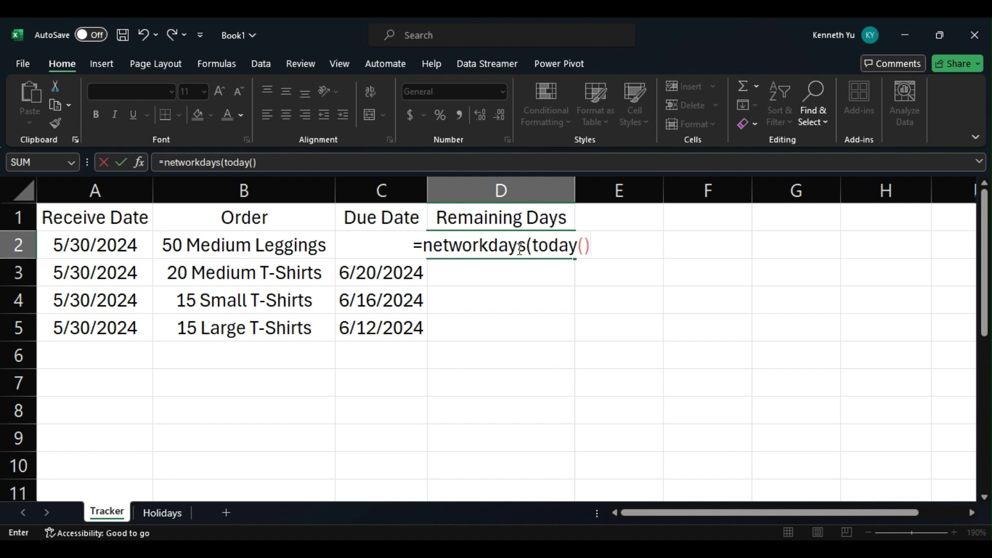
{"action": "type", "text": ","}
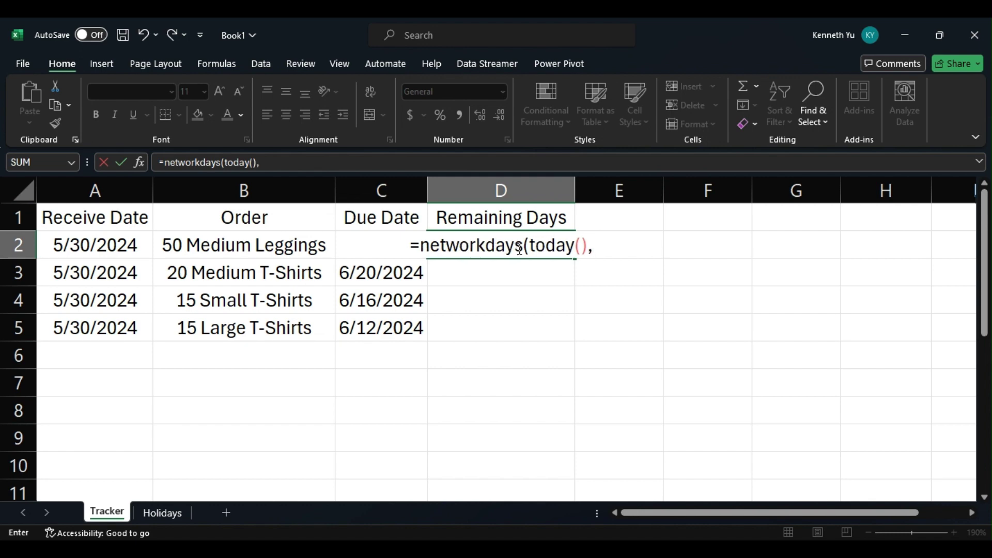
Step: Add the due date in C2 as the formula's end date, locking the column as $C2
{"action": "left_click", "coordinate": [391, 222]}
{"action": "key", "text": "Down"}
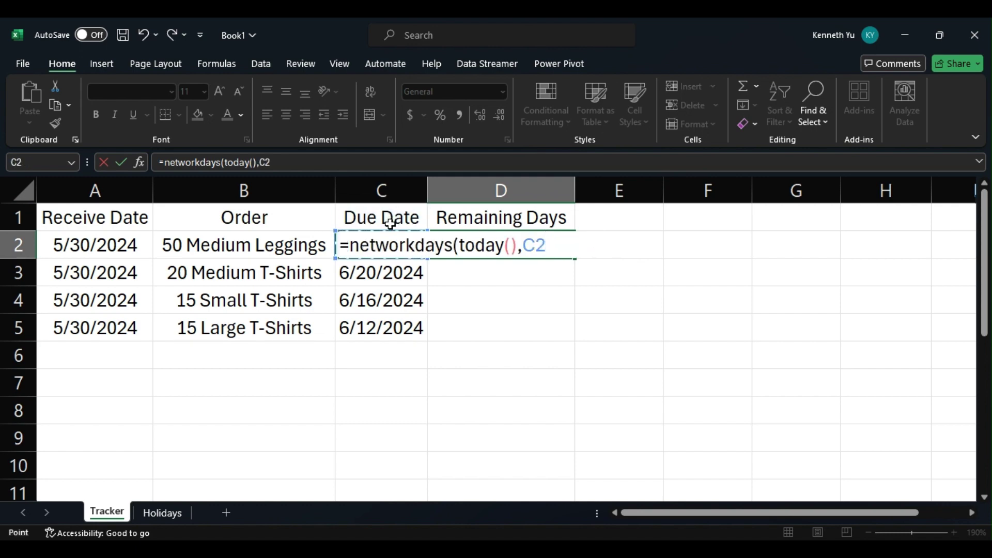
{"action": "left_click", "coordinate": [316, 167]}
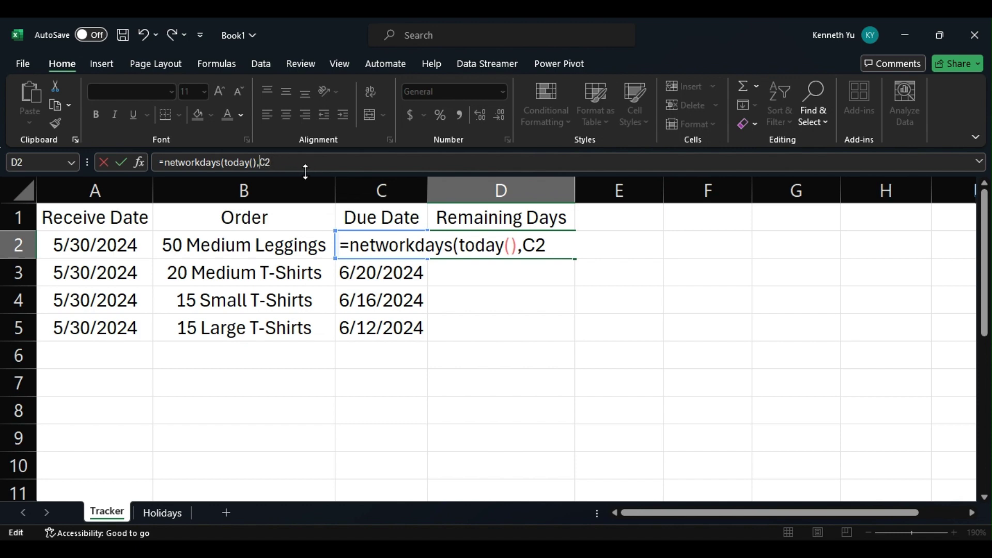
{"action": "type", "text": "$C2"}
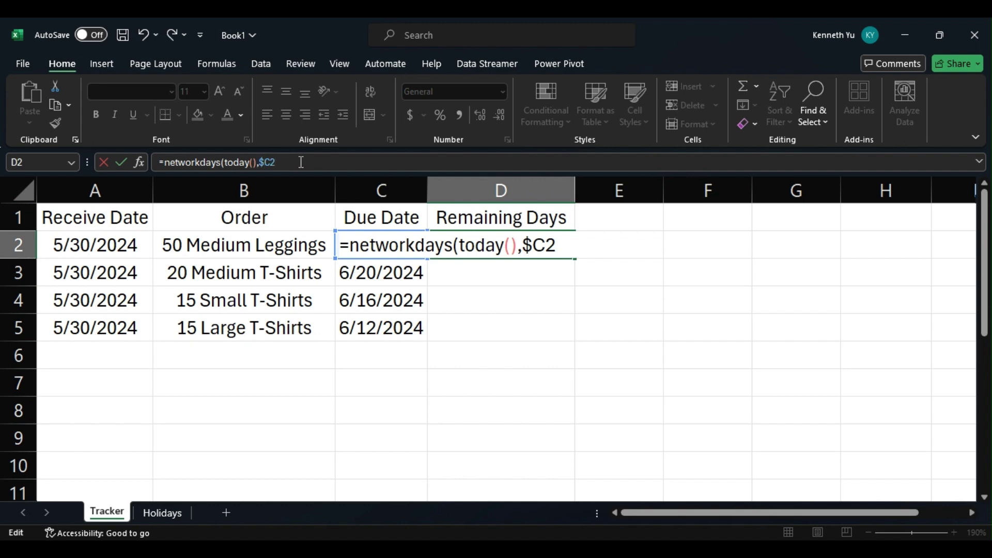
Step: Add the dates in C2:C21 of the Holidays sheet as the formula's holidays argument
{"action": "type", "text": ","}
{"action": "left_click", "coordinate": [169, 510]}
{"action": "scroll", "coordinate": [676, 222], "scroll_direction": "up", "scroll_amount": 2}
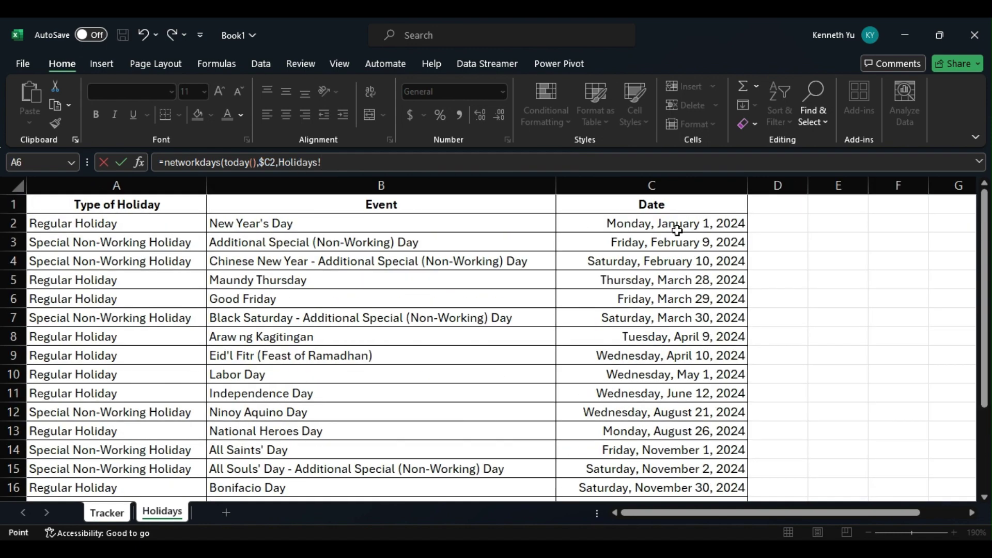
{"action": "left_click", "coordinate": [677, 230]}
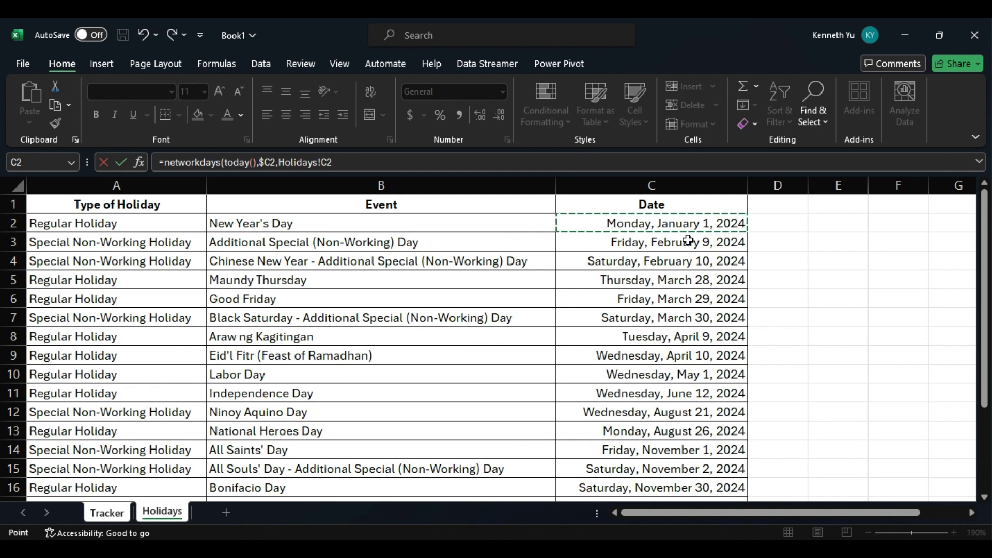
{"action": "key", "text": "ctrl+shift+Down"}
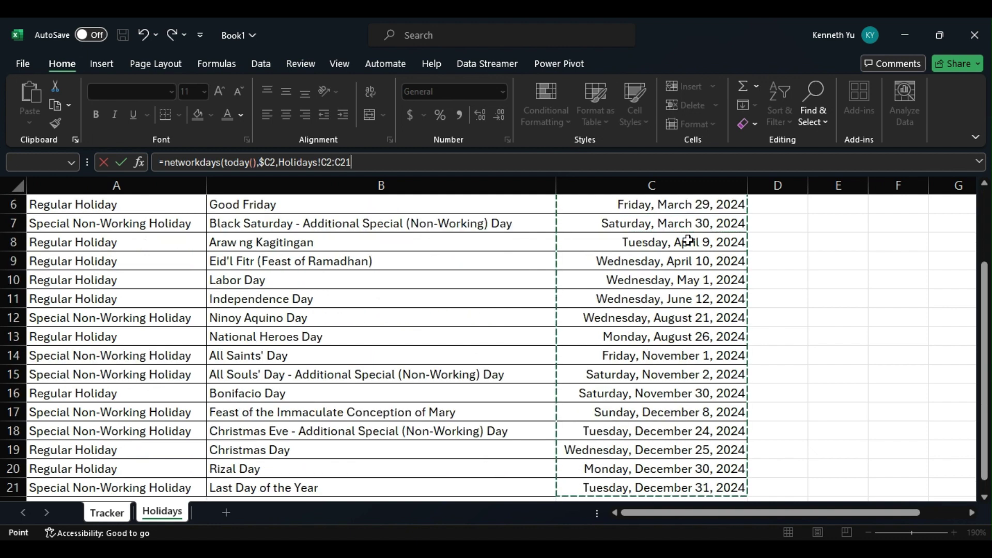
Step: Make the holiday range absolute as $C$2:$C$21 and commit the formula in D2
{"action": "left_click", "coordinate": [332, 162]}
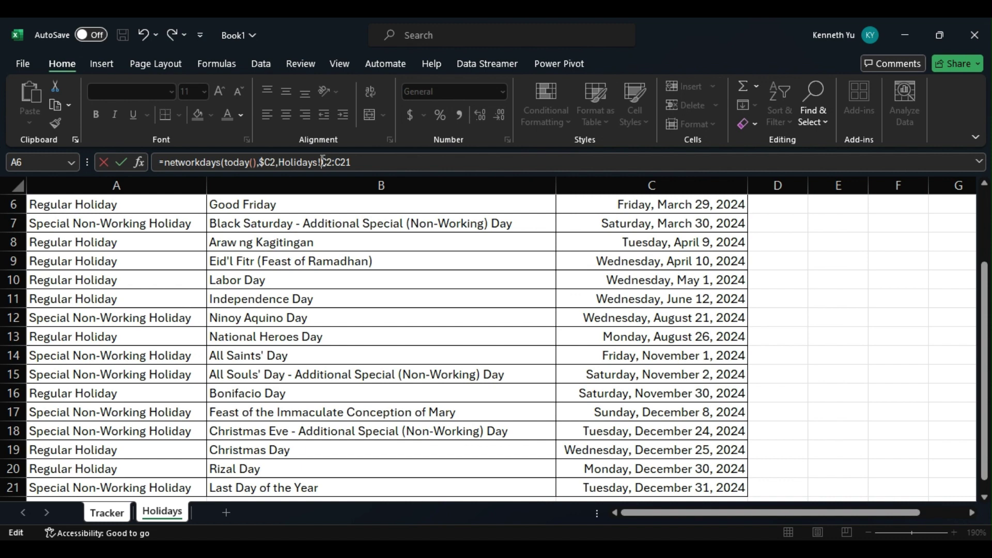
{"action": "type", "text": "$"}
{"action": "left_click", "coordinate": [332, 163]}
{"action": "type", "text": "$C$"}
{"action": "left_click", "coordinate": [347, 163]}
{"action": "type", "text": "$C$21"}
{"action": "key", "text": "Return"}
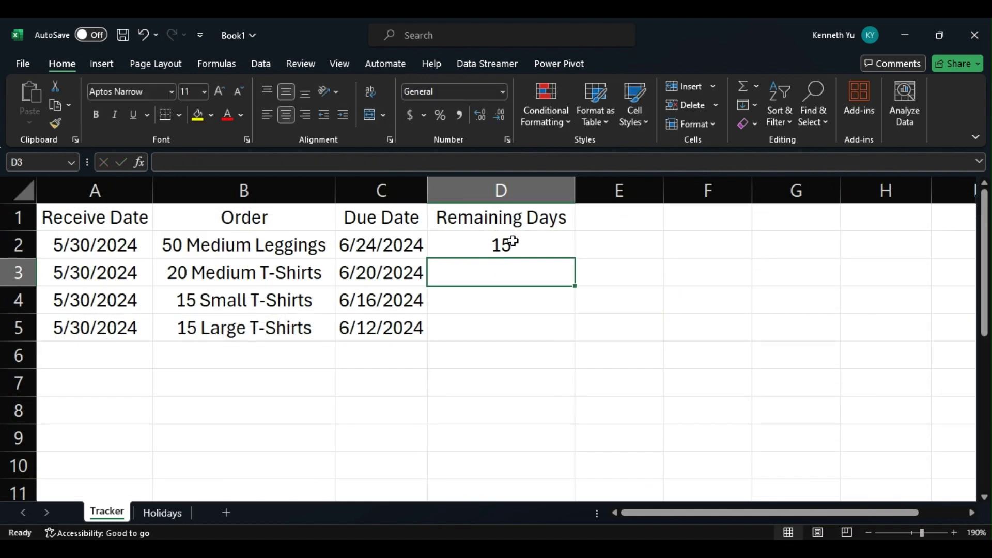
Step: Fill the Remaining Days formula from D2 down through D5
{"action": "left_click", "coordinate": [510, 240]}
{"action": "left_click_drag", "start_coordinate": [575, 258], "coordinate": [573, 340]}
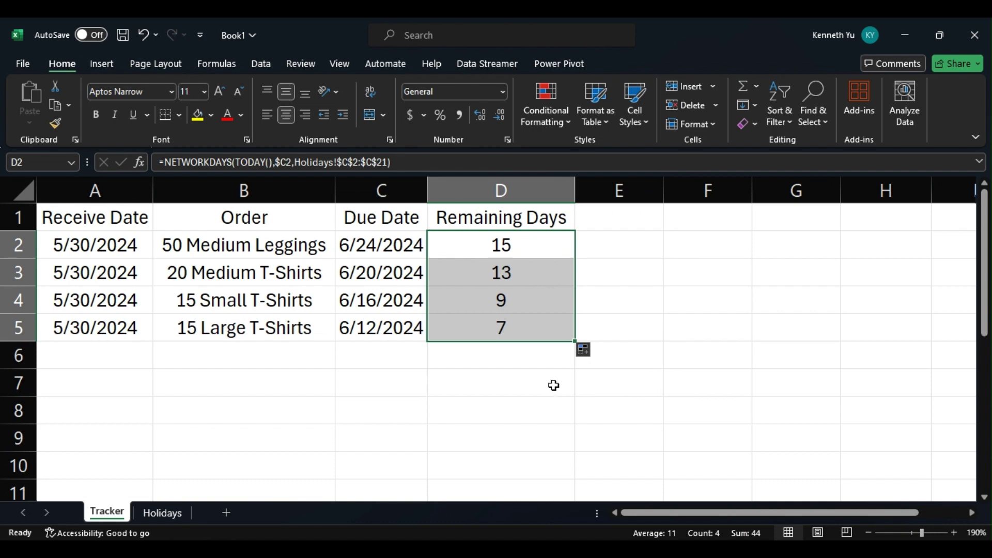
{"action": "left_click", "coordinate": [550, 403]}
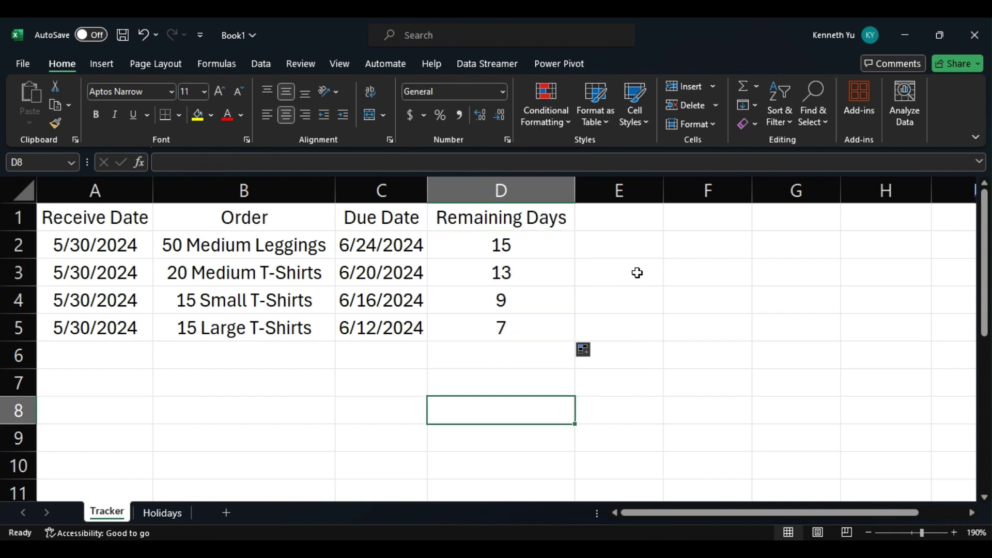
Step: Inspect the formulas in D2 through D5 to check their due date and holiday references
{"action": "left_click", "coordinate": [541, 249]}
{"action": "left_click", "coordinate": [541, 272]}
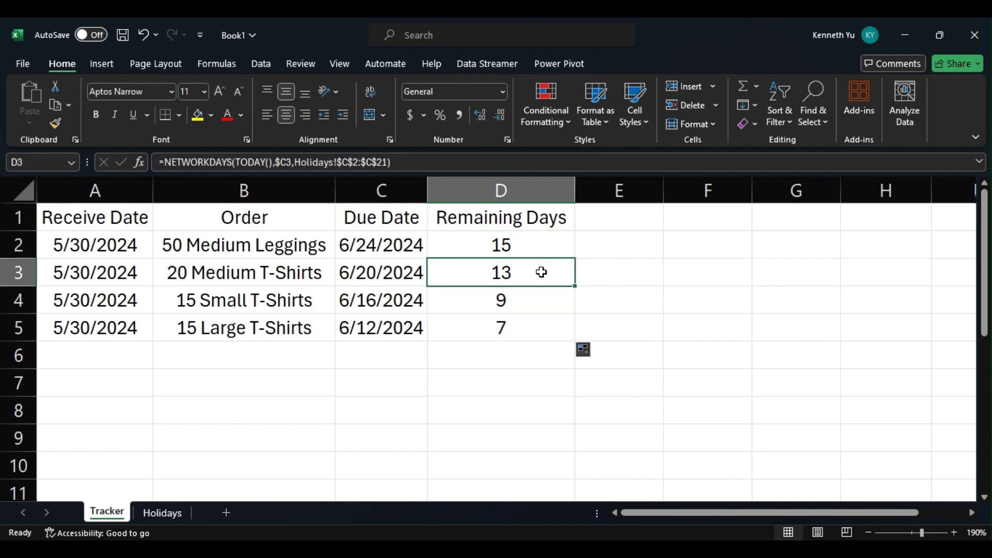
{"action": "left_click", "coordinate": [542, 294]}
{"action": "left_click", "coordinate": [536, 324]}
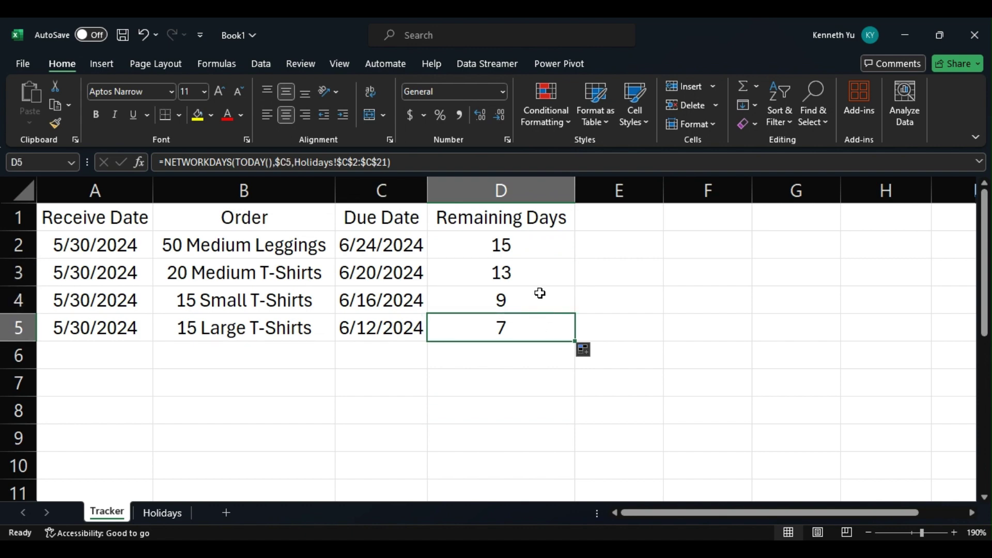
{"action": "left_click", "coordinate": [524, 252]}
{"action": "left_click", "coordinate": [417, 169]}
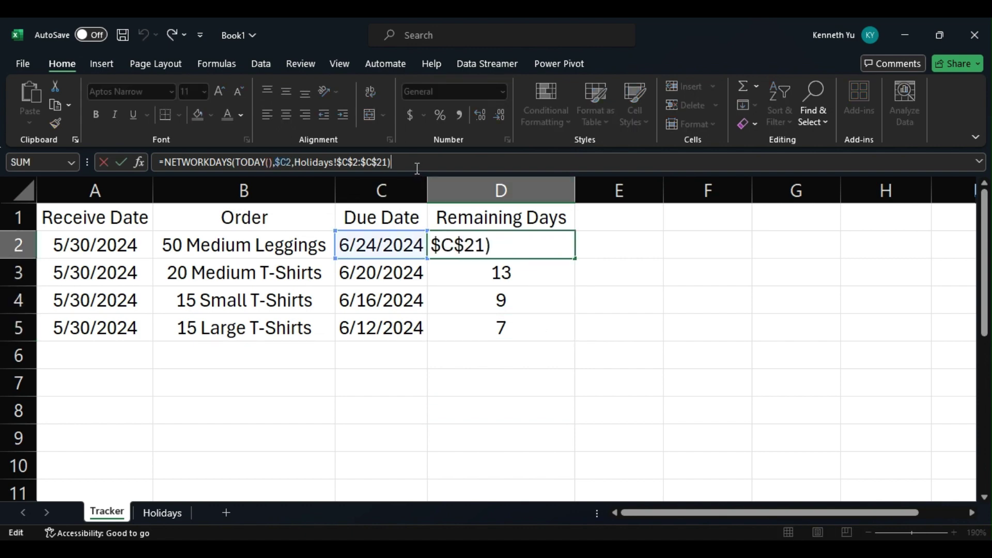
{"action": "left_click", "coordinate": [504, 247]}
{"action": "left_click", "coordinate": [522, 274]}
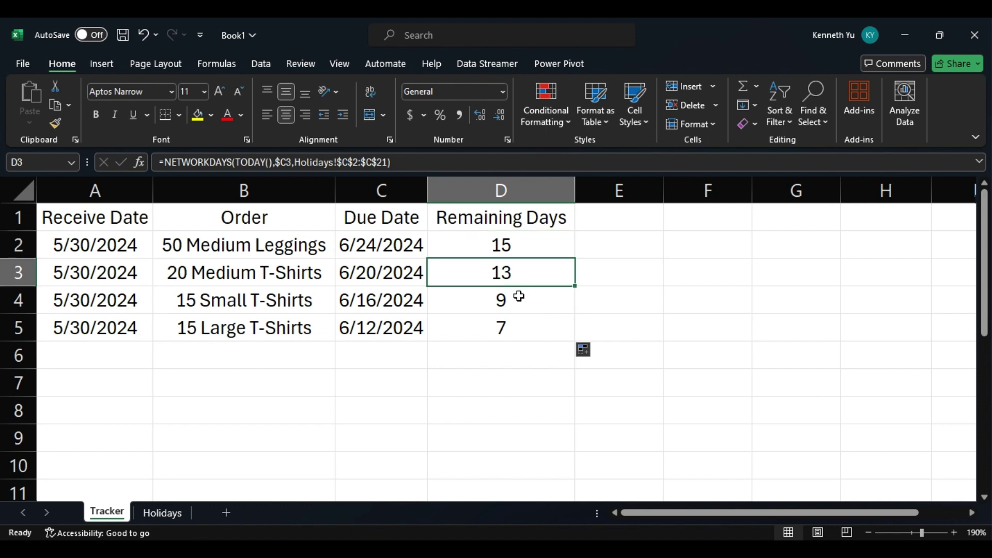
{"action": "left_click", "coordinate": [518, 298]}
{"action": "left_click", "coordinate": [513, 321]}
Step: Review the start date, end date and holidays arguments of the NETWORKDAYS formula in D2, leaving it as it is
{"action": "left_click", "coordinate": [506, 247]}
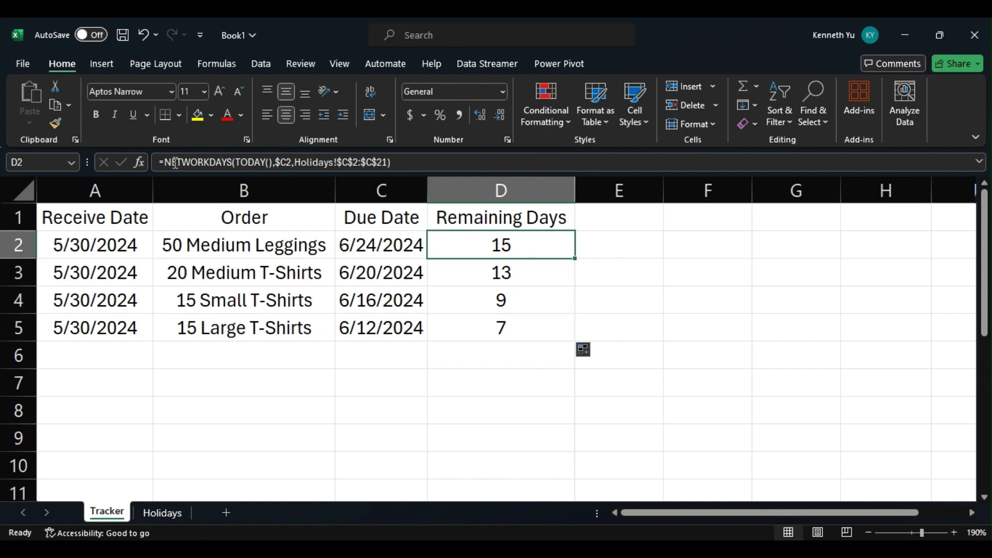
{"action": "left_click", "coordinate": [210, 162]}
{"action": "left_click", "coordinate": [232, 162]}
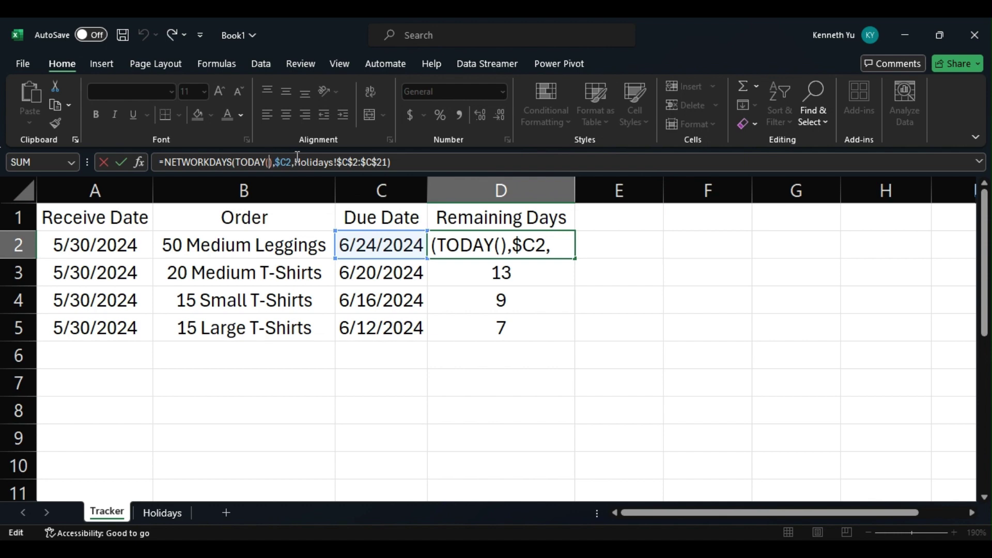
{"action": "left_click", "coordinate": [292, 162]}
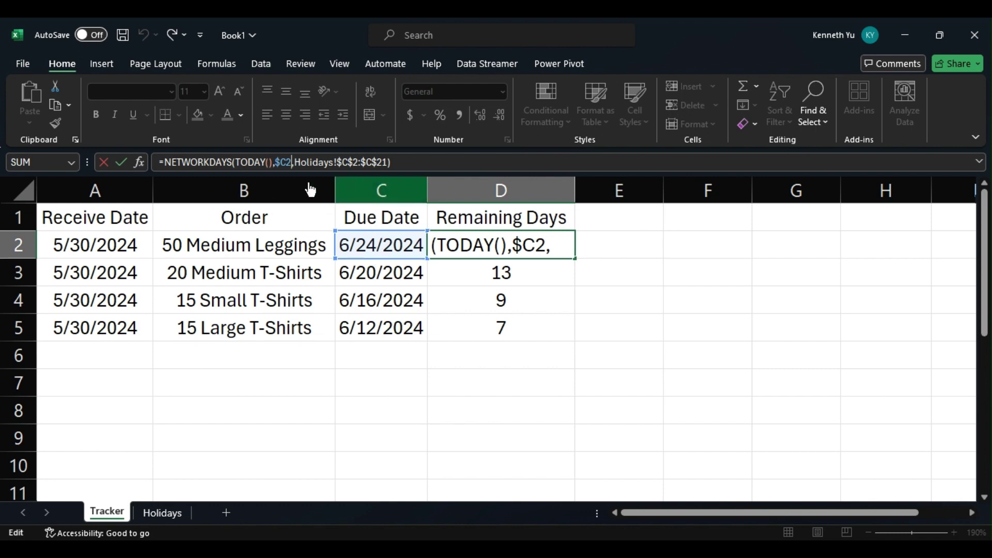
{"action": "left_click", "coordinate": [299, 162]}
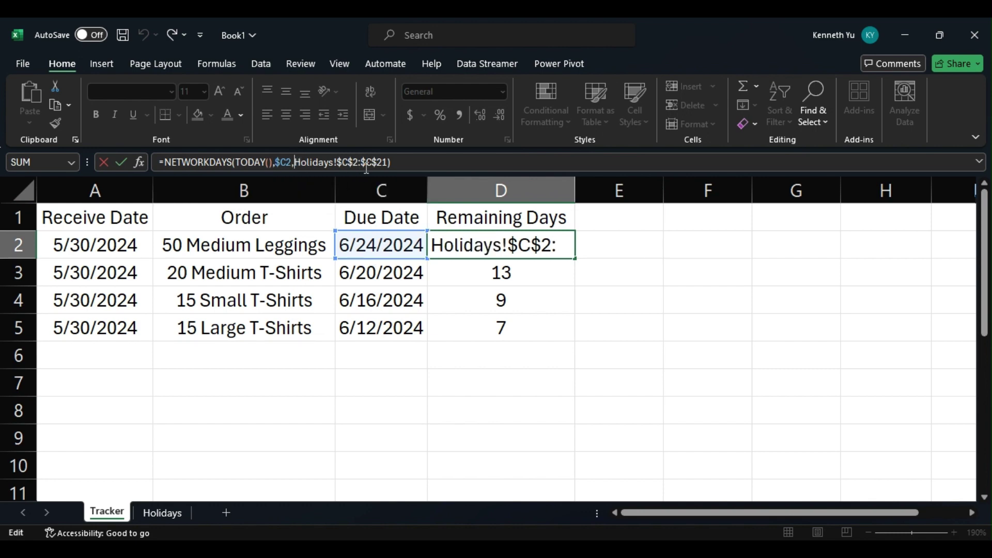
{"action": "left_click", "coordinate": [394, 162]}
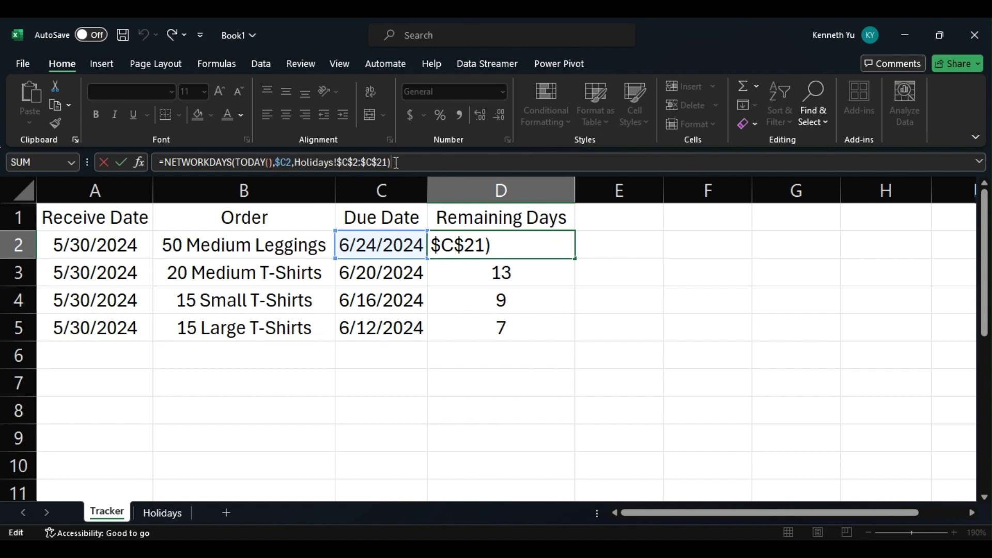
{"action": "left_click", "coordinate": [378, 163]}
{"action": "left_click", "coordinate": [352, 162]}
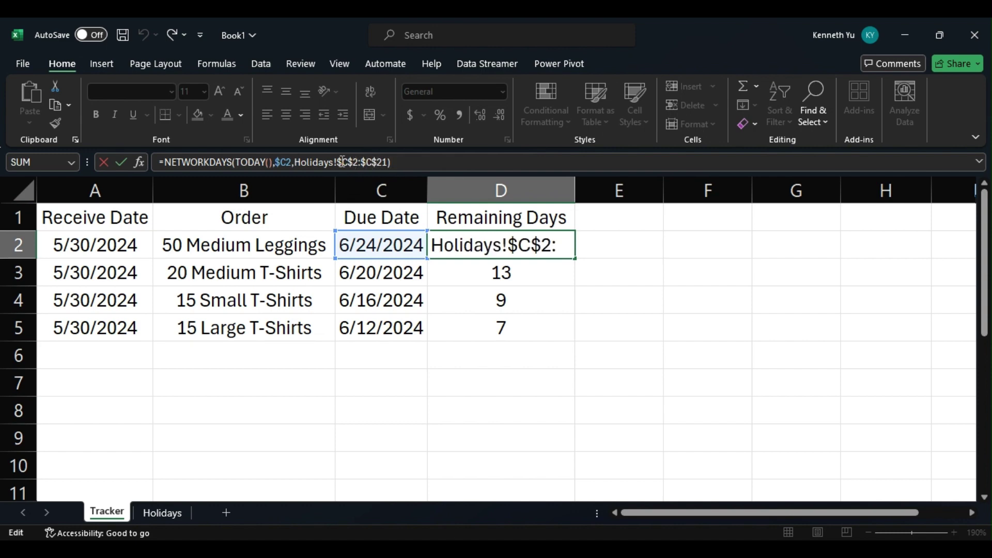
{"action": "left_click", "coordinate": [397, 163]}
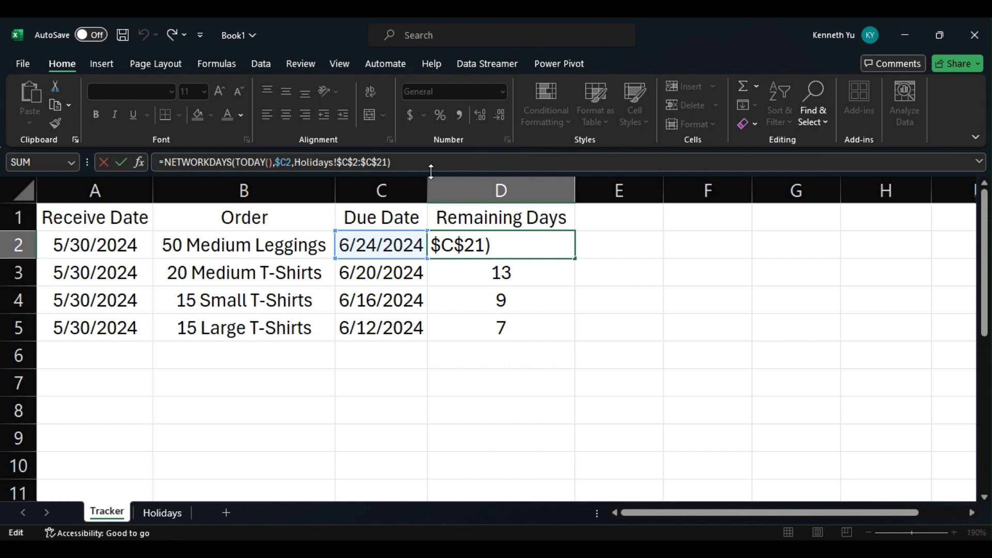
{"action": "key", "text": "ctrl+Return"}
{"action": "left_click", "coordinate": [667, 351]}
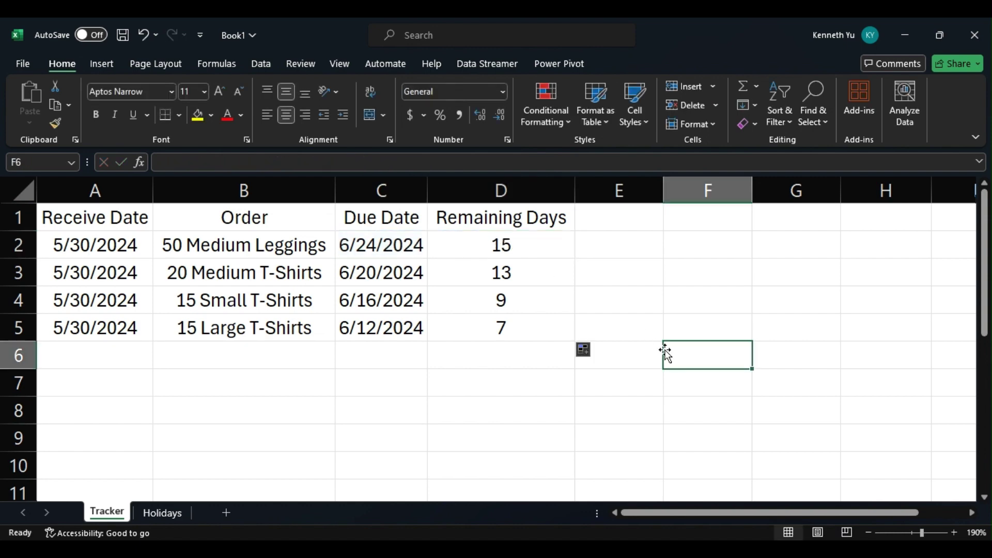